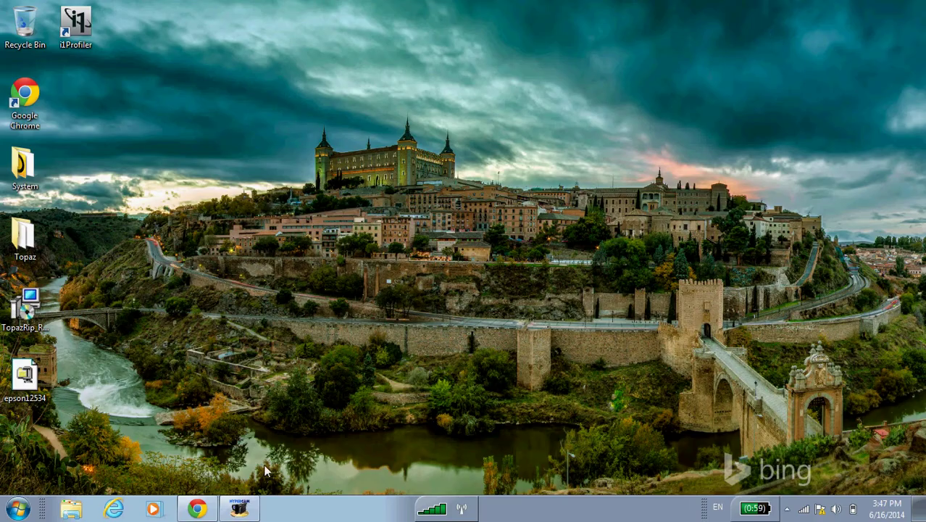
Switch to Chrome, go to epson.com and open the drivers and support page for Professional Imaging.
click(197, 508)
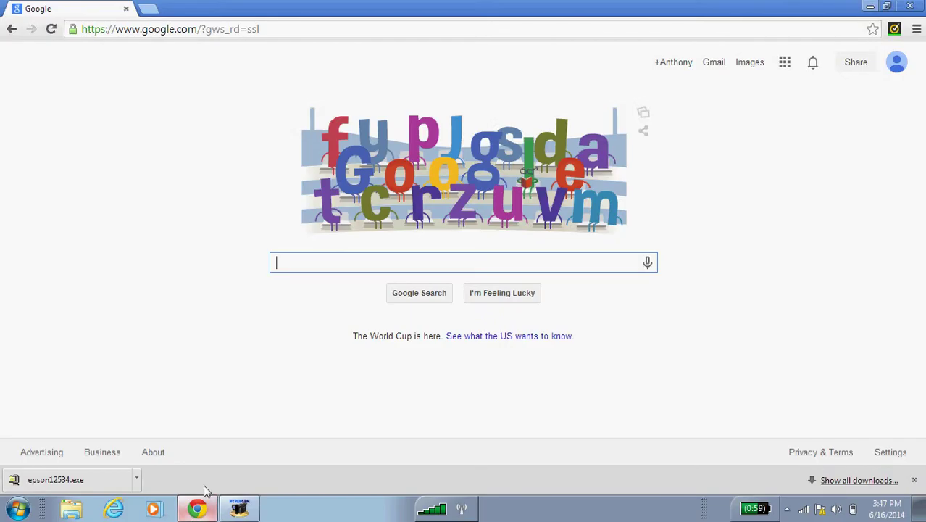
click(316, 27)
text(epson.c)
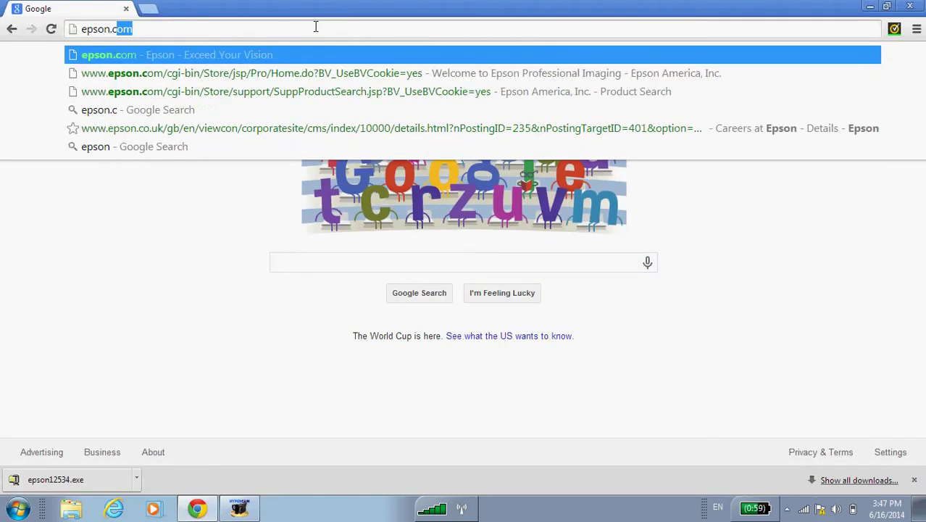
key(Return)
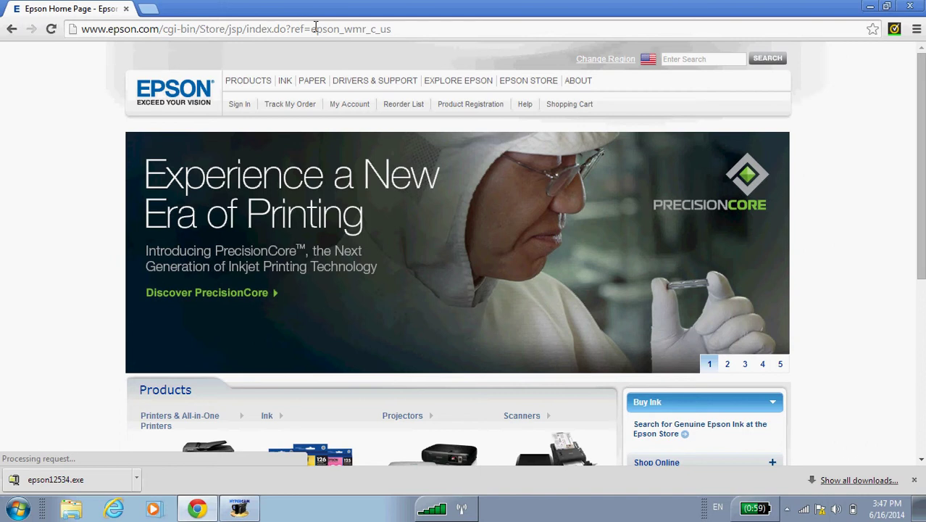
mouse_move(383, 81)
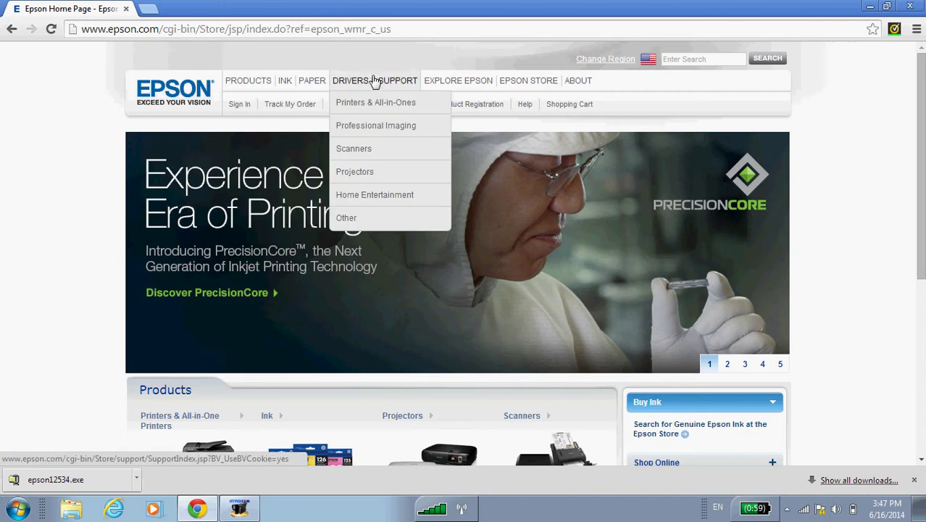
click(384, 127)
Search the support products for 4800, choose Stylus Pro 4800 Professional Edition and open its Drivers & Downloads page.
click(374, 293)
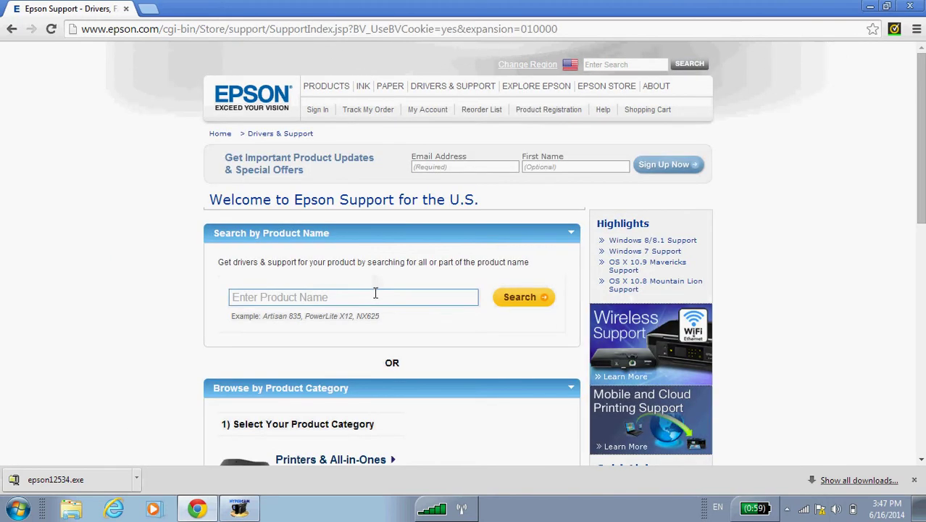
text(4800)
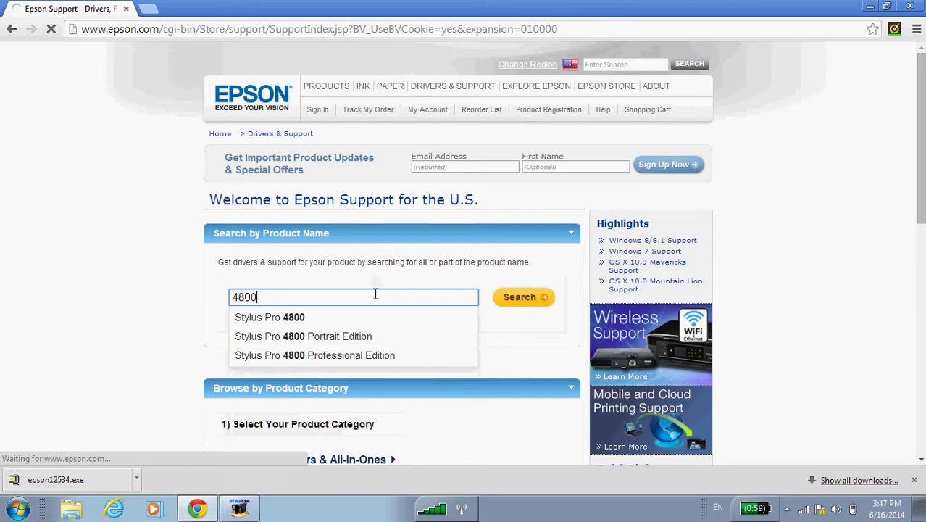
click(383, 354)
click(392, 426)
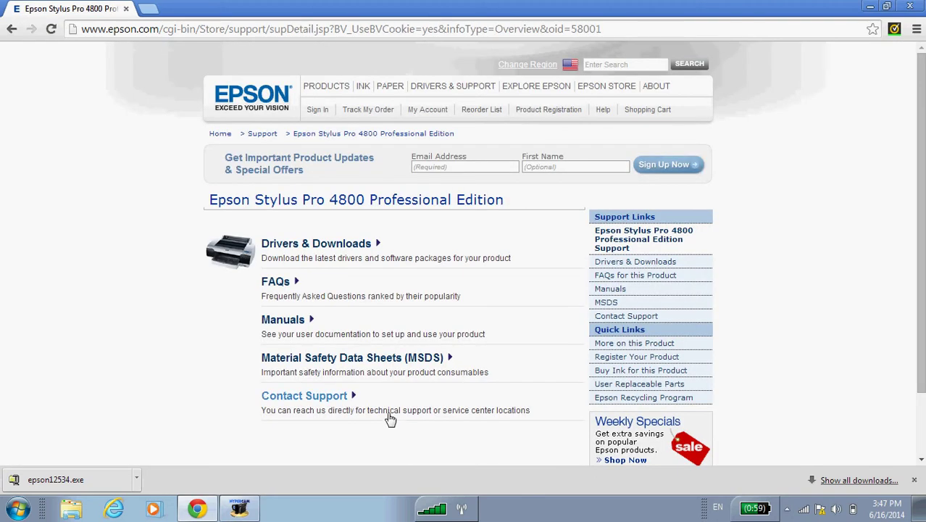
click(362, 245)
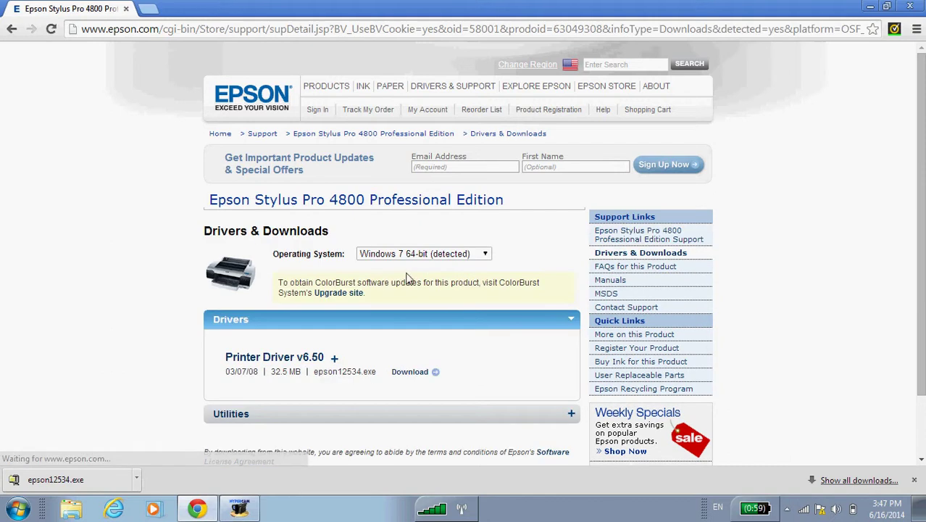
Examine the operating system choices offered for the printer driver, then minimize Chrome to return to the desktop.
click(461, 258)
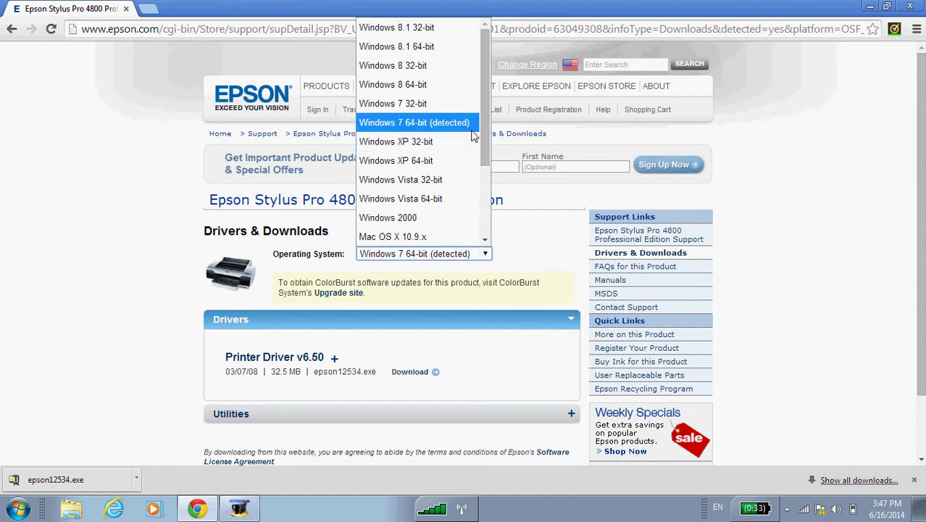
click(515, 187)
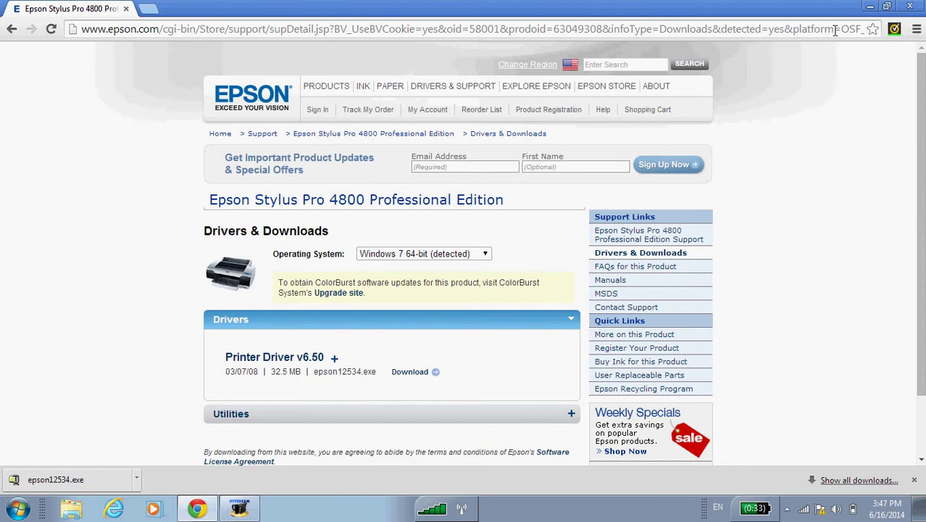
click(870, 8)
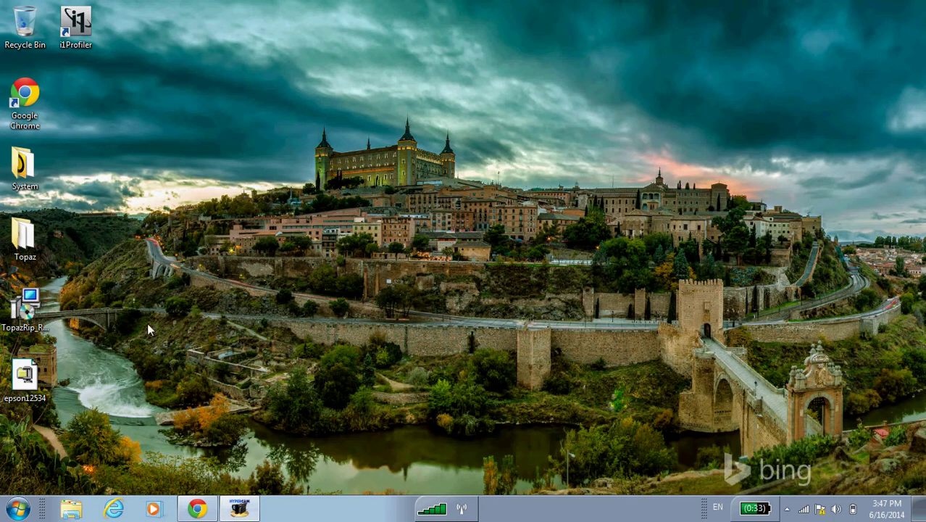
Run the epson12534 self-extractor from the desktop and unzip the printer driver to the preset C:\epson folder.
double_click(36, 377)
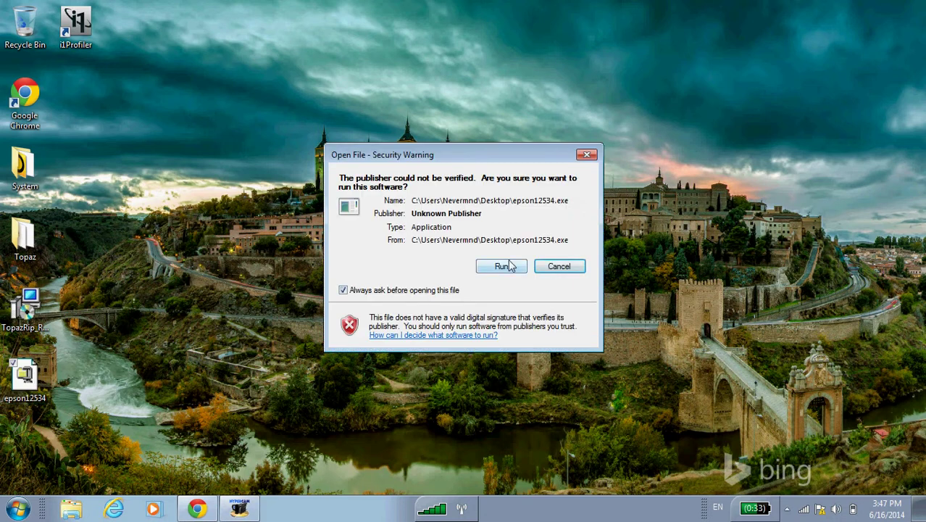
click(501, 266)
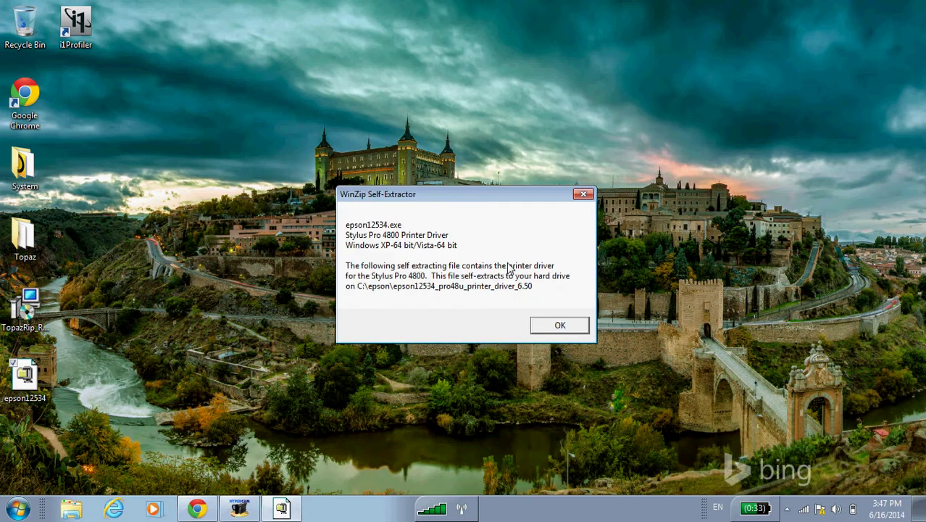
click(560, 325)
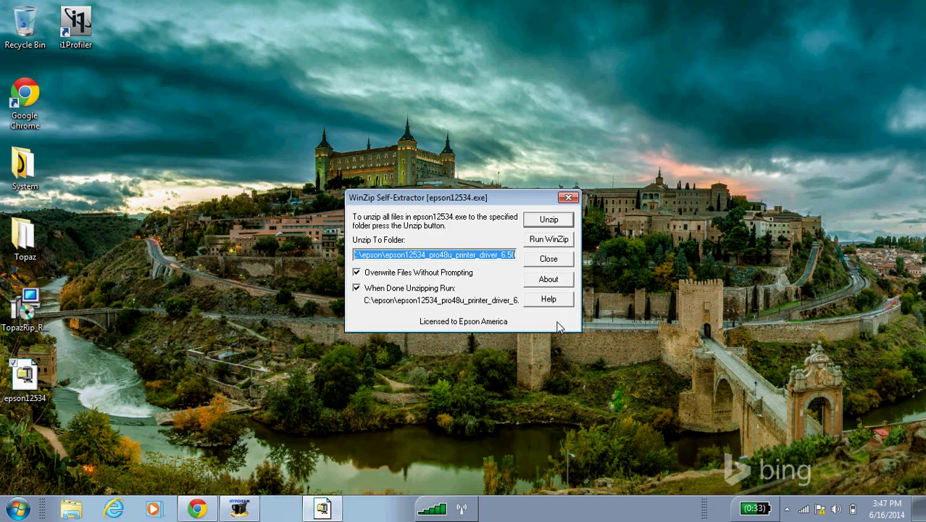
click(549, 221)
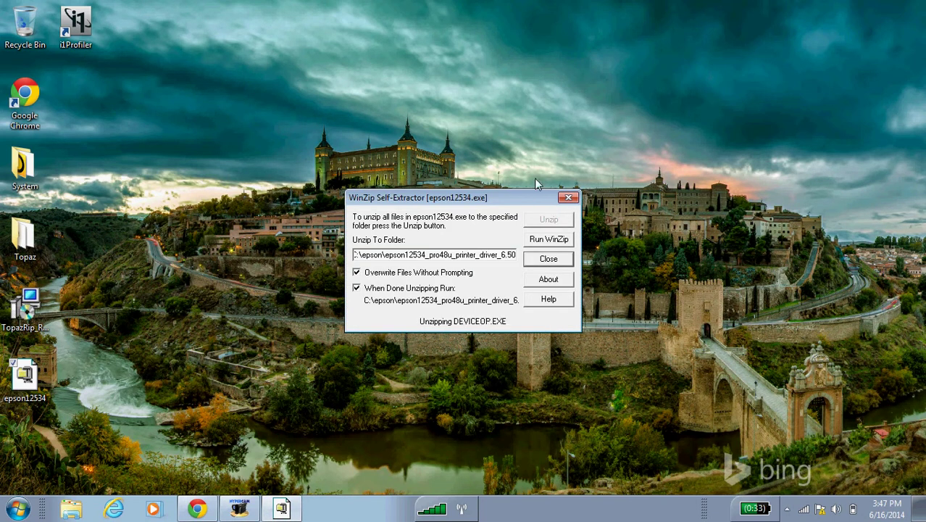
click(504, 295)
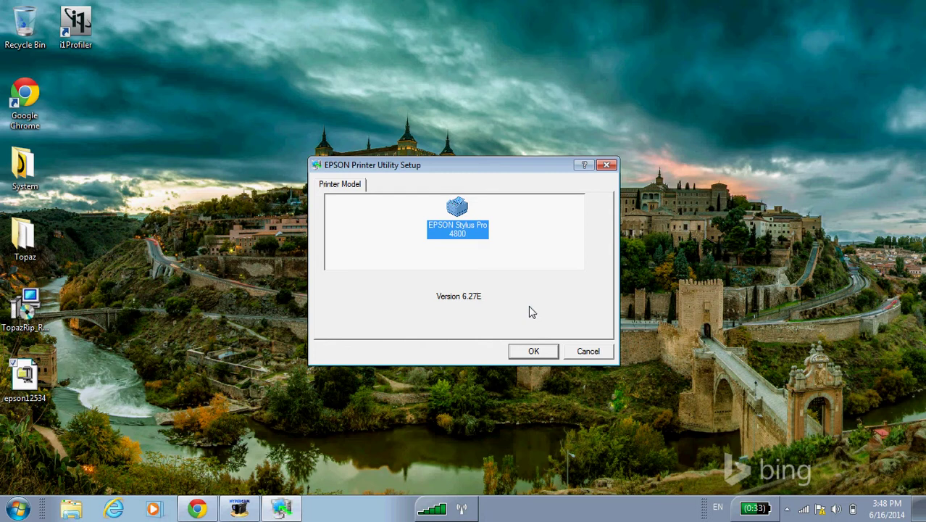
Install the EPSON Stylus Pro 4800 driver, accepting the license agreement and closing the setup utility.
click(534, 352)
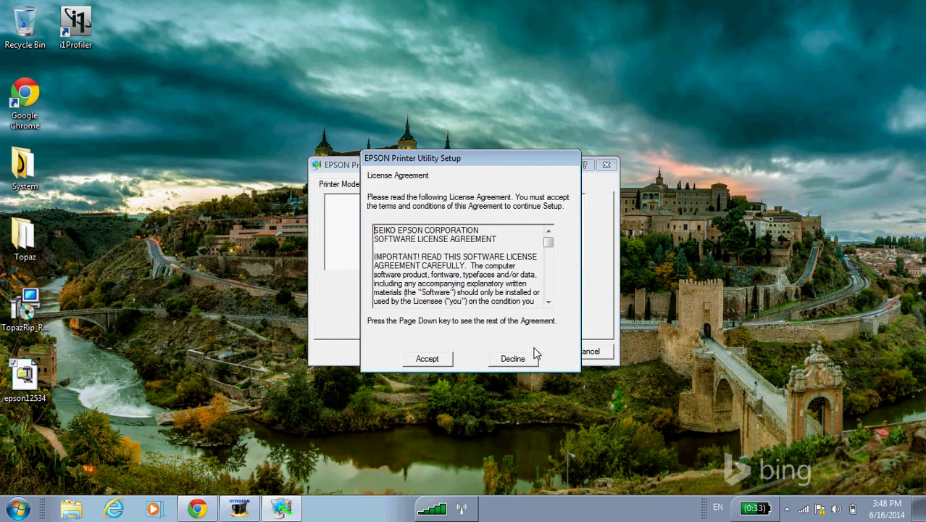
click(428, 359)
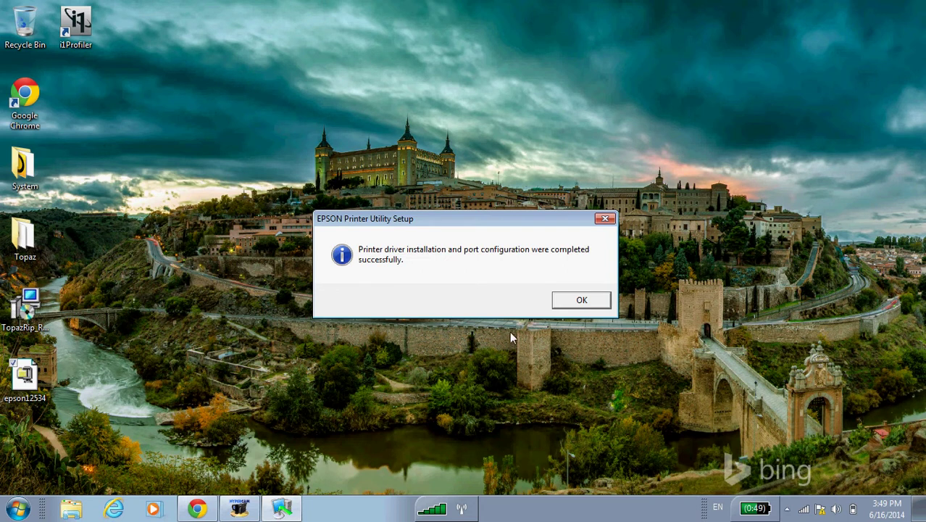
click(580, 301)
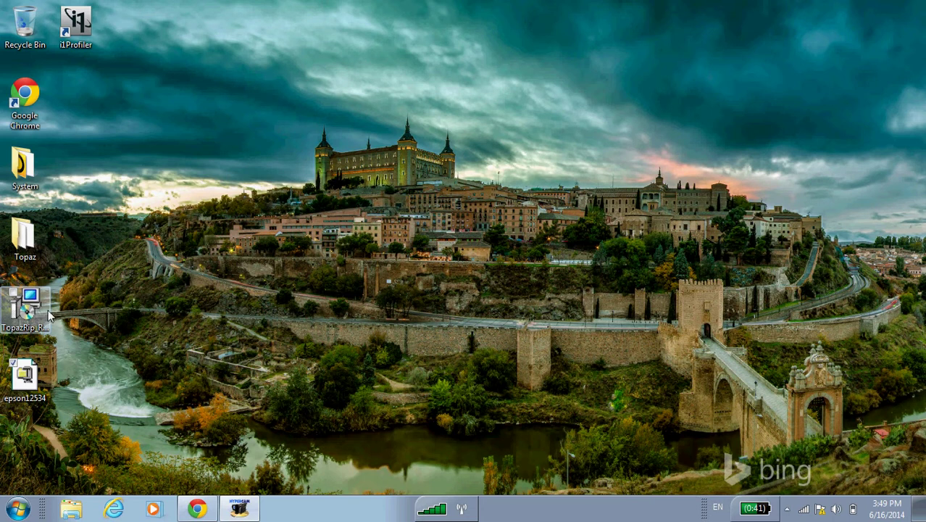
Run the Setup application from the desktop's Topaz folder, allow it past the security warning and minimize the folder window.
double_click(36, 252)
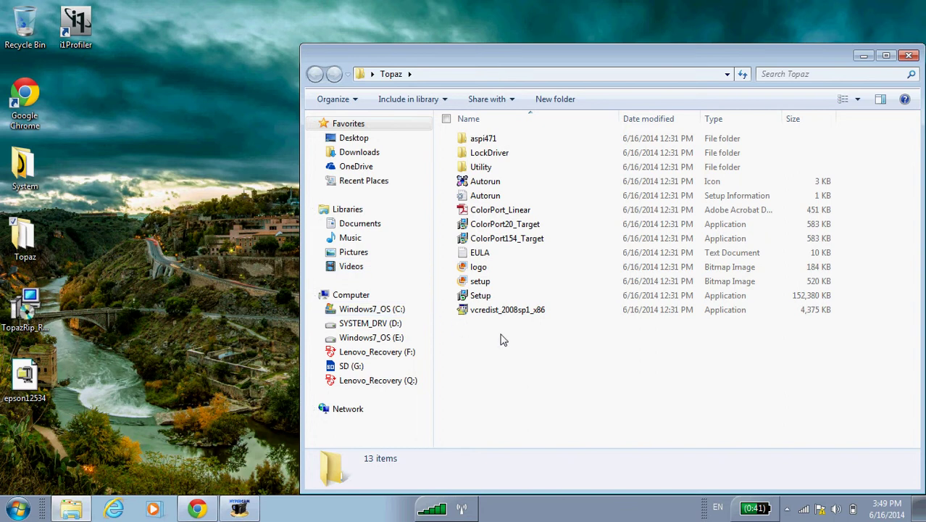
double_click(481, 295)
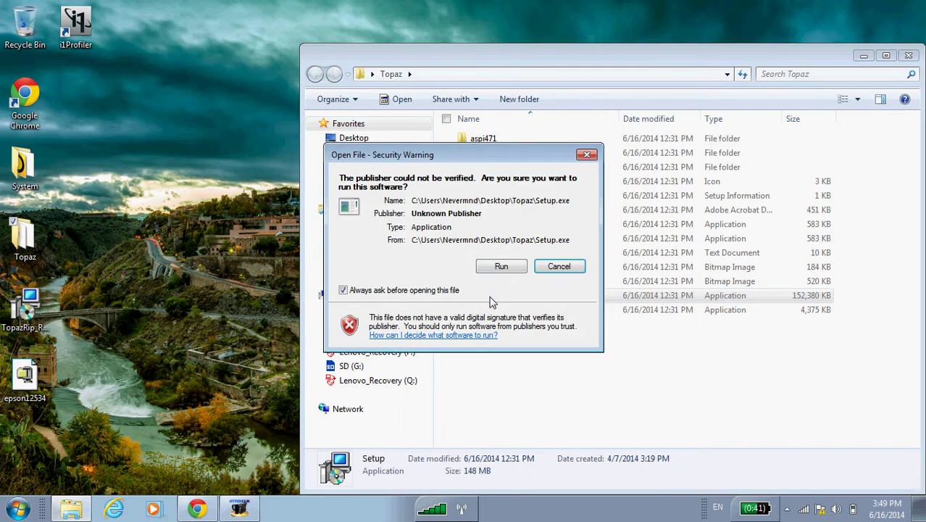
click(503, 266)
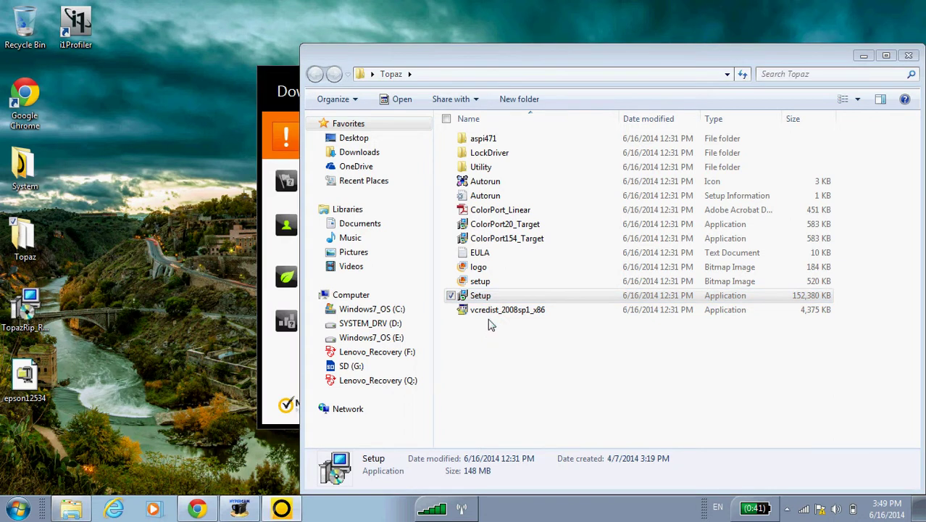
drag(508, 64, 500, 415)
click(531, 318)
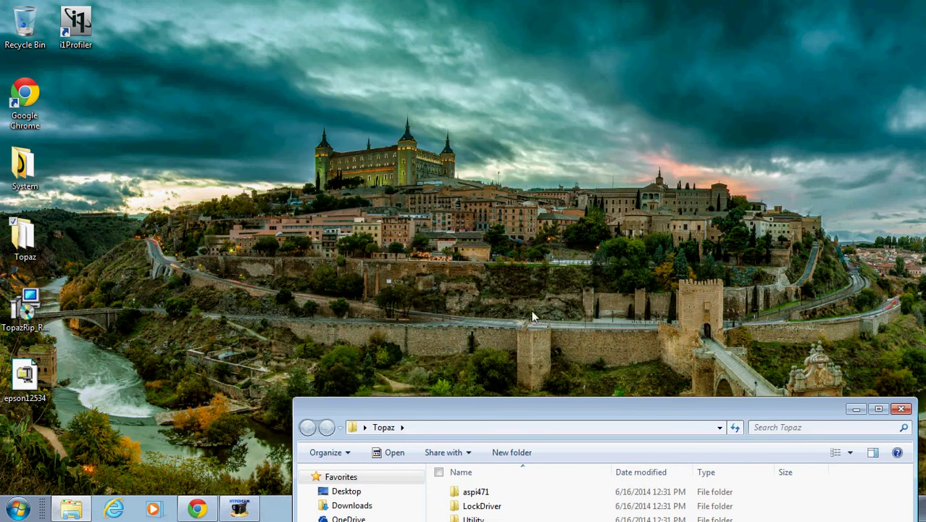
drag(561, 408, 461, 92)
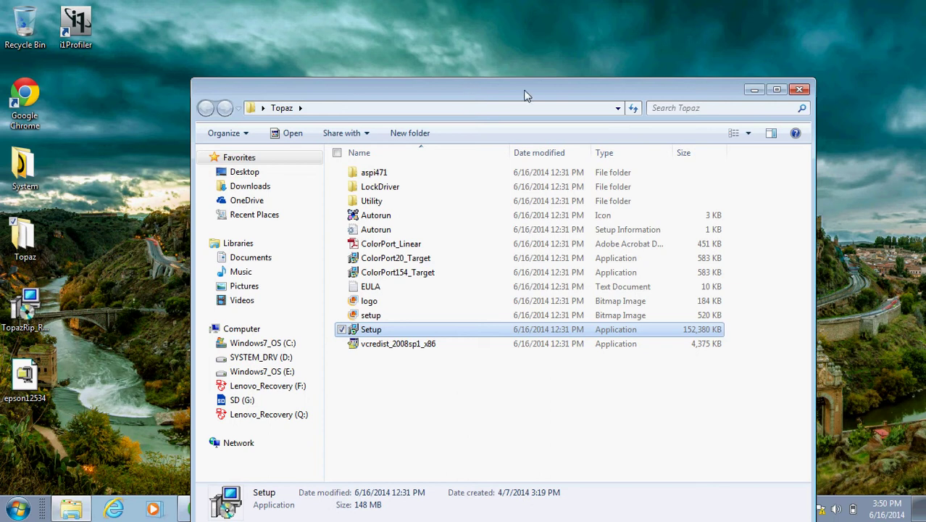
click(754, 90)
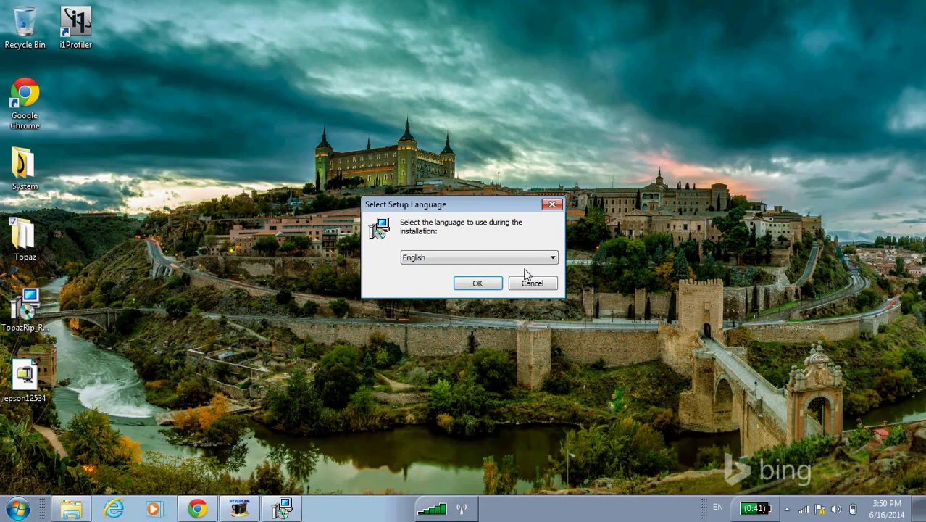
Choose English for the TOPAZRIP setup, acknowledge the USB dongle request and accept the existing C:\TNSRip folder as destination.
click(489, 285)
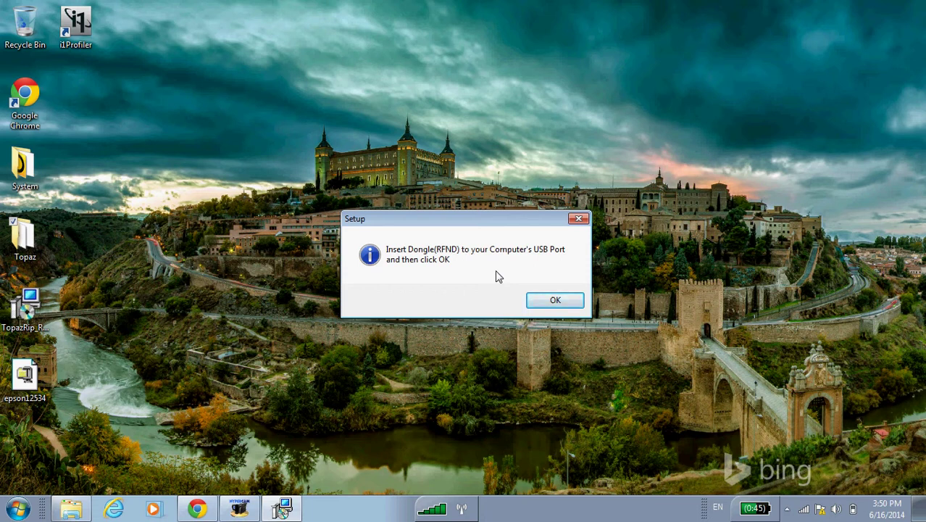
click(541, 299)
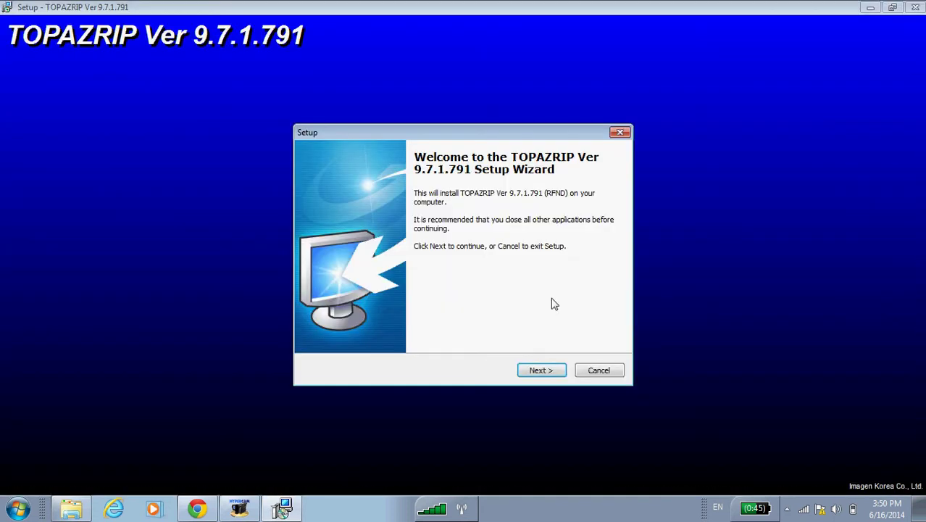
click(546, 375)
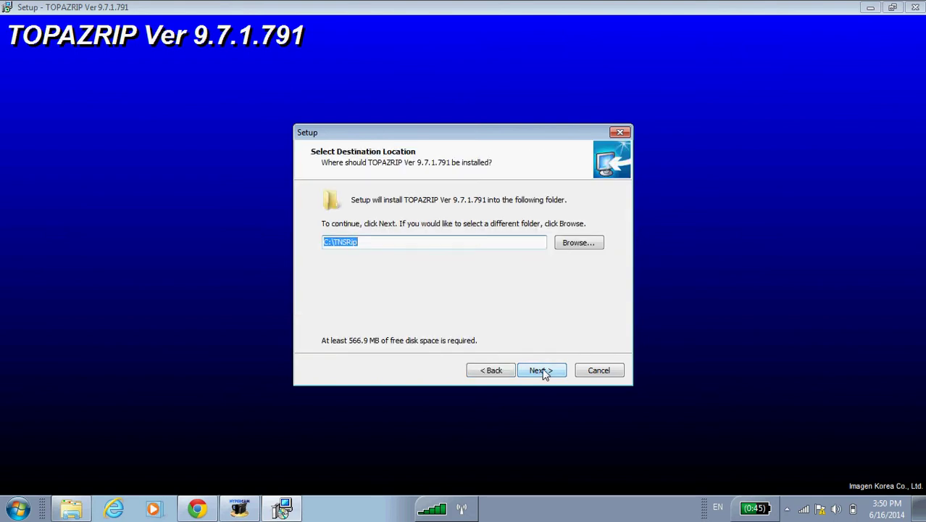
click(545, 374)
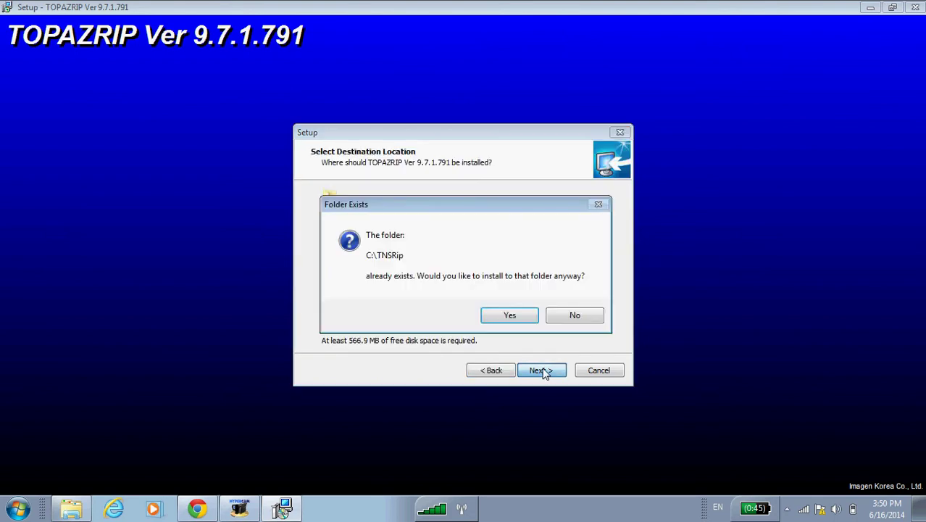
click(515, 316)
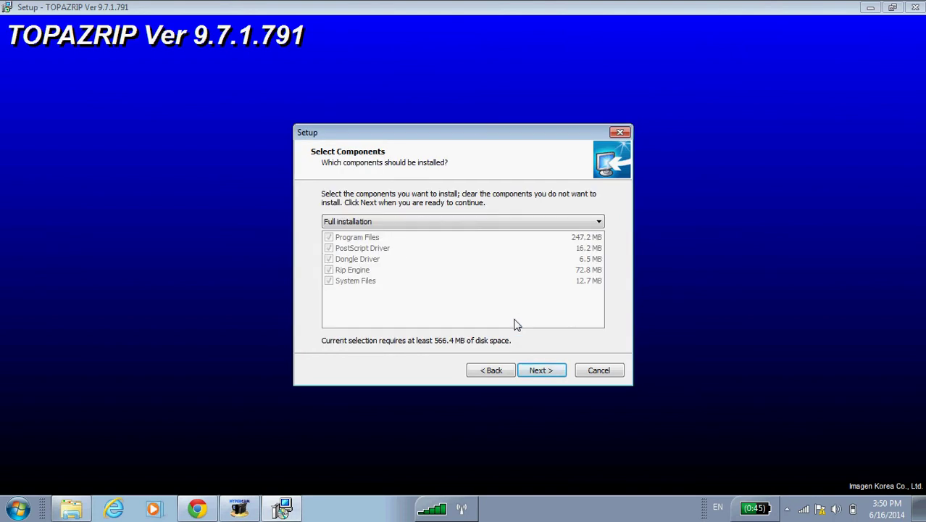
Install TOPAZRIP as a full installation with the preset Start Menu folder and a desktop icon, choosing to restart the computer later.
click(537, 372)
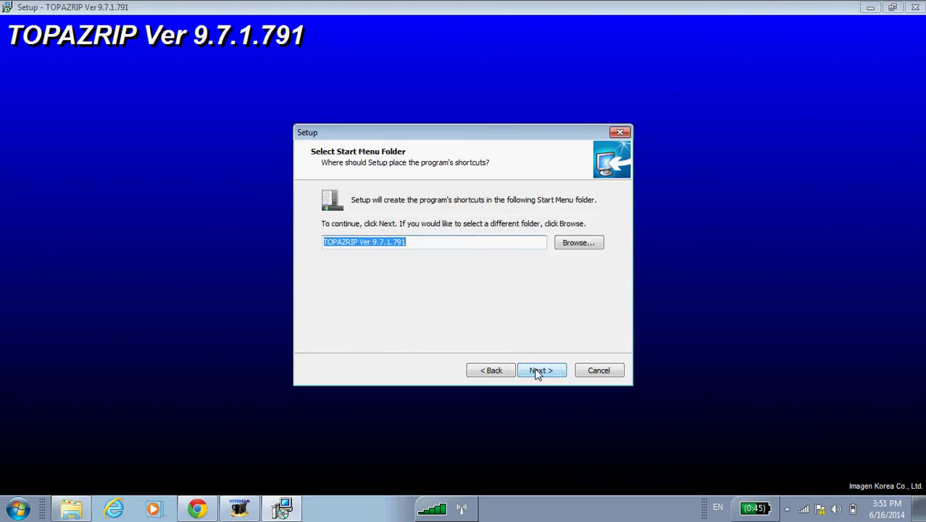
click(537, 372)
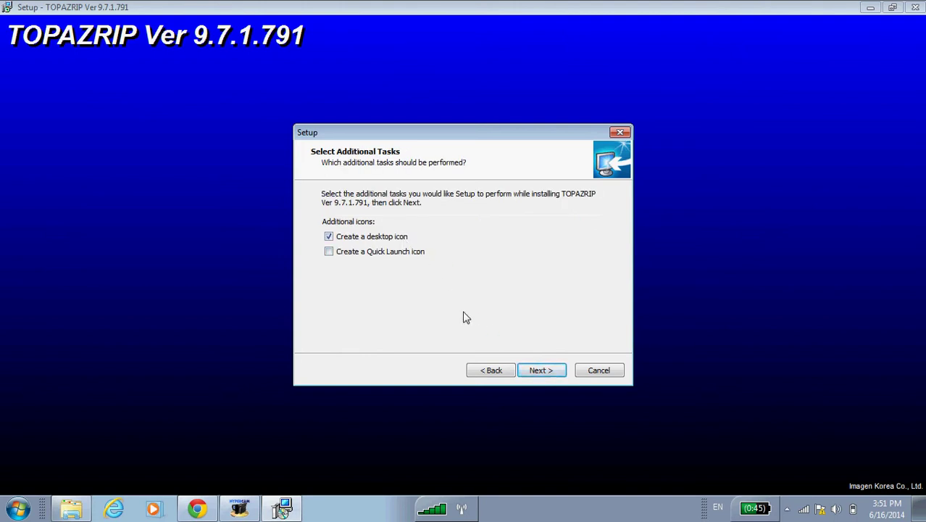
click(536, 374)
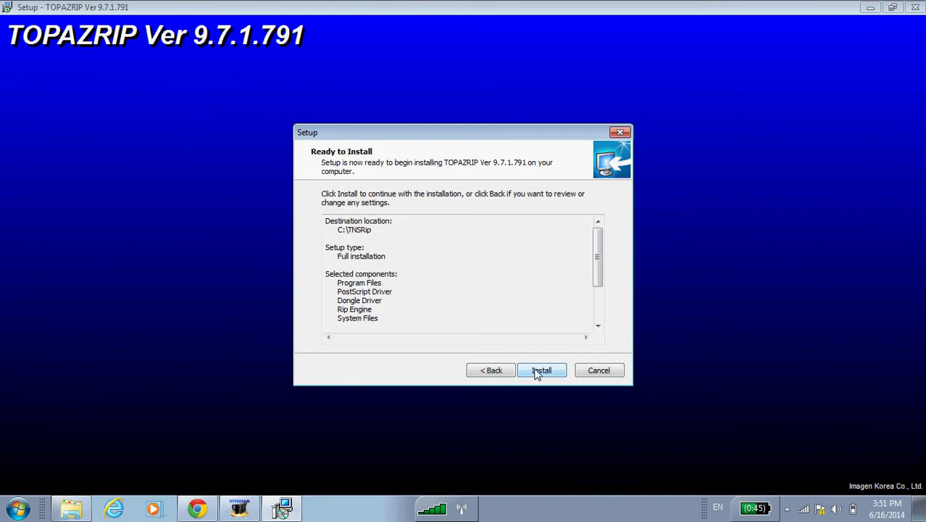
click(552, 372)
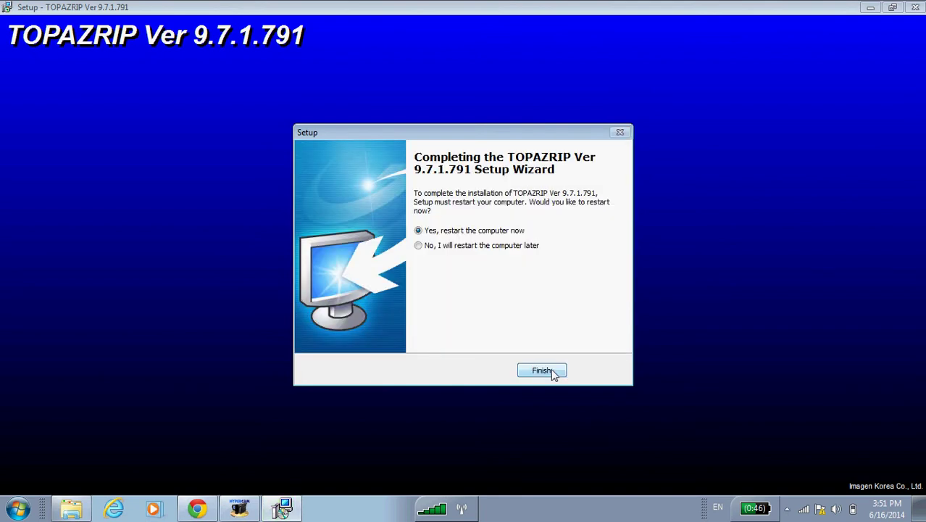
click(497, 248)
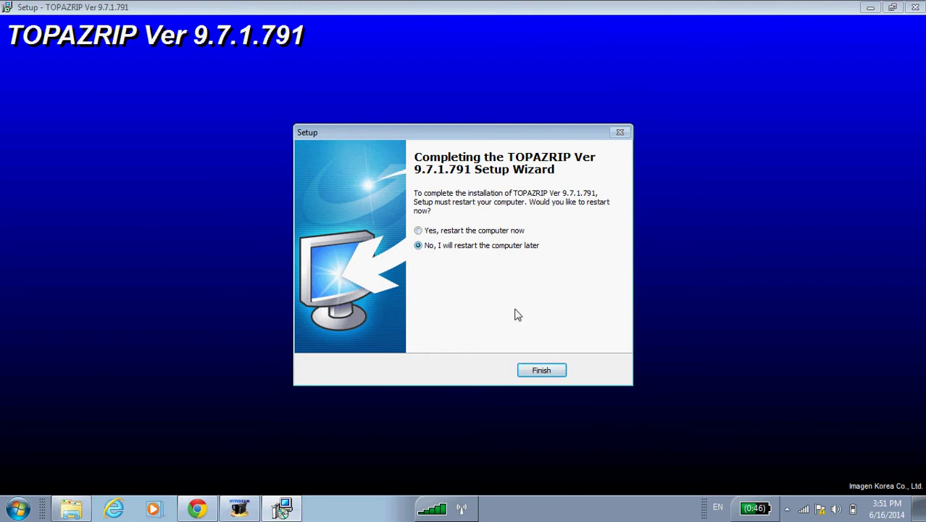
click(539, 371)
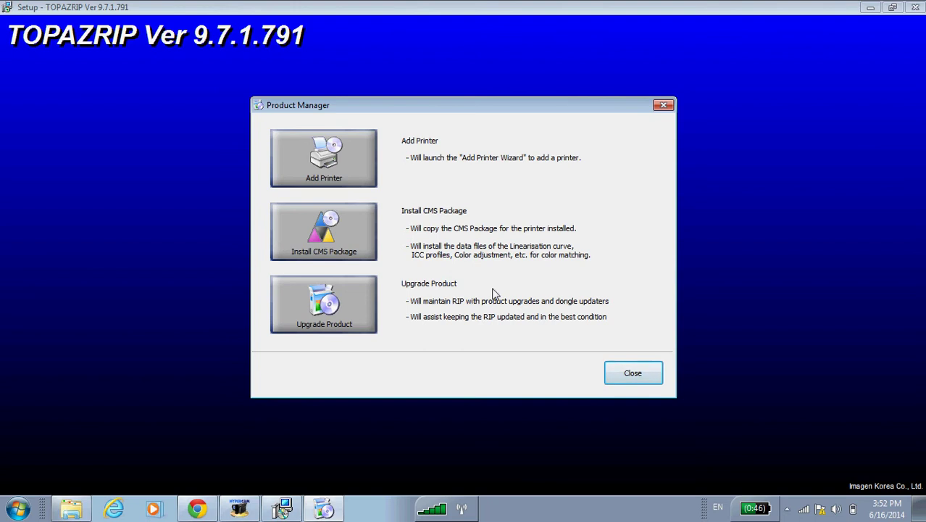
Start adding a printer in Product Manager and choose the Stylus Pro 4800 from the EPSON models.
click(330, 166)
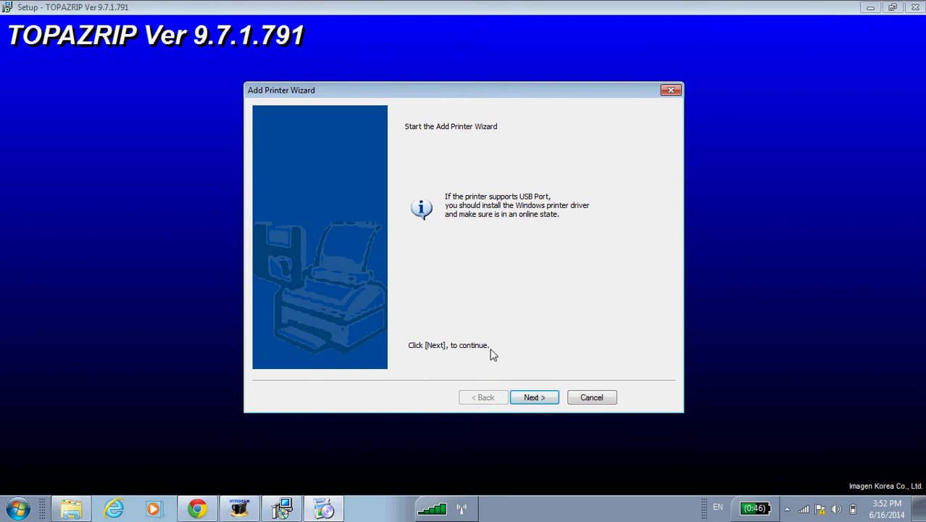
click(532, 397)
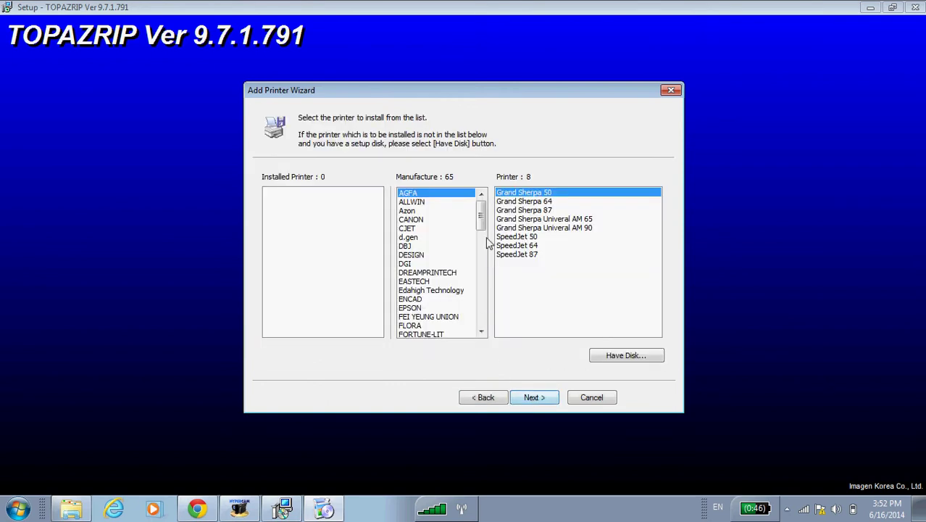
drag(481, 213, 482, 220)
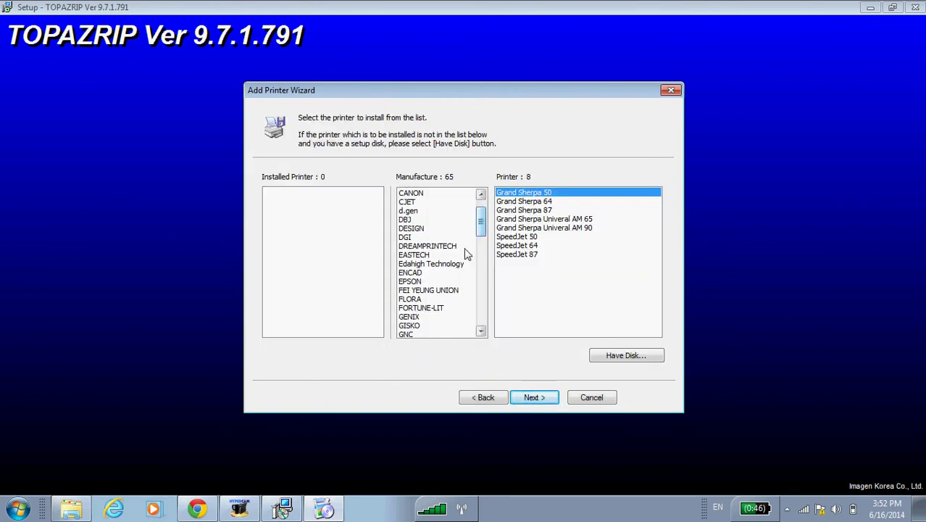
click(415, 281)
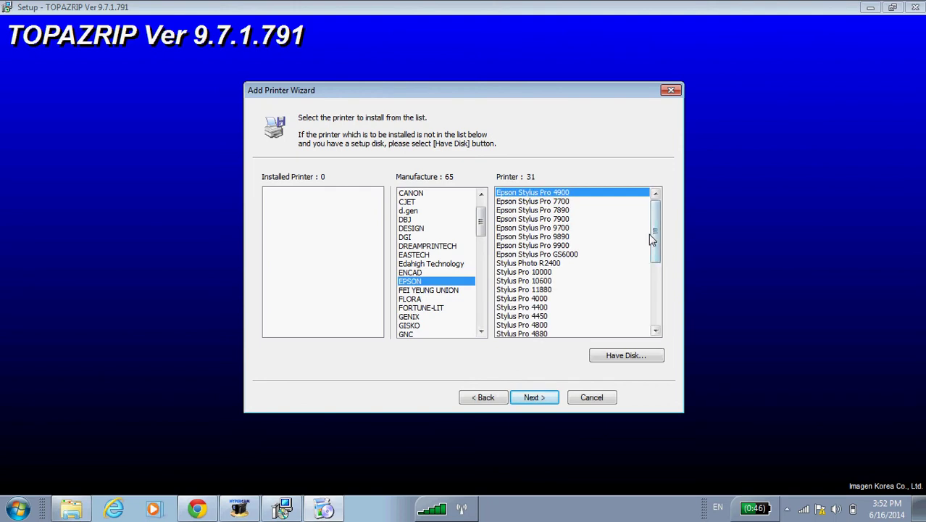
drag(652, 239, 653, 245)
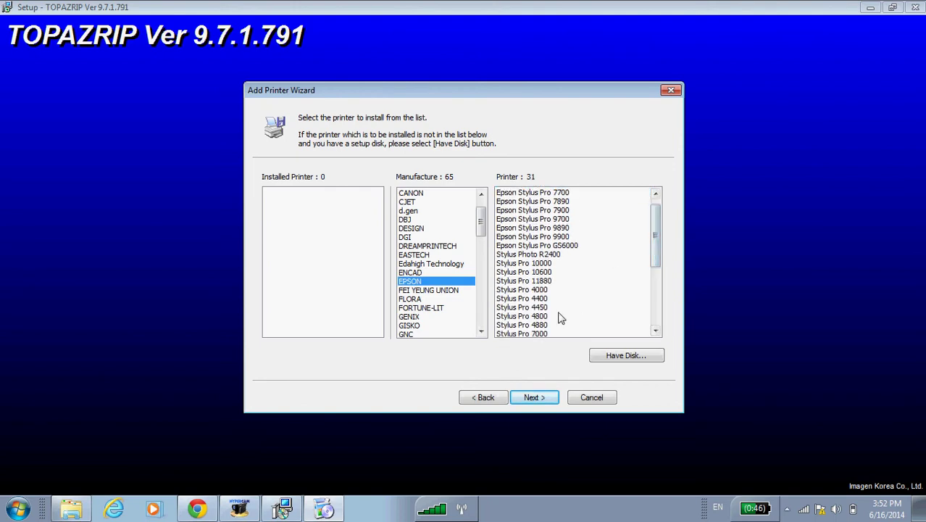
click(540, 316)
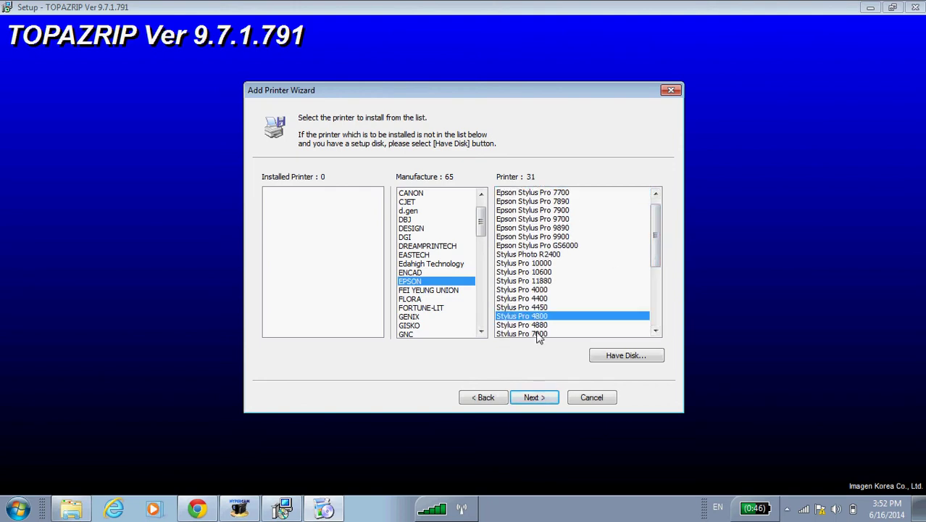
click(534, 396)
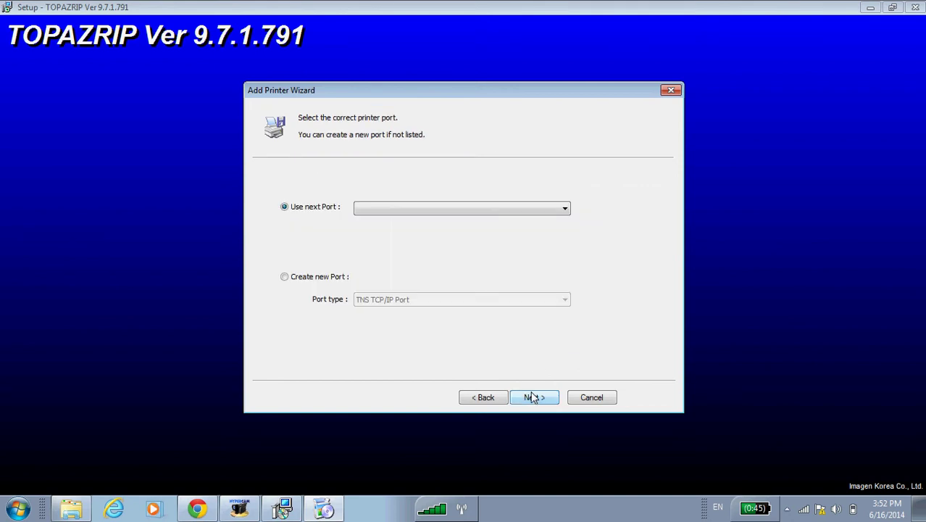
Assign the TNS USB port, finish adding Stylus Pro 4800 as default printer without the CMS package, and close the remaining setup windows.
click(389, 212)
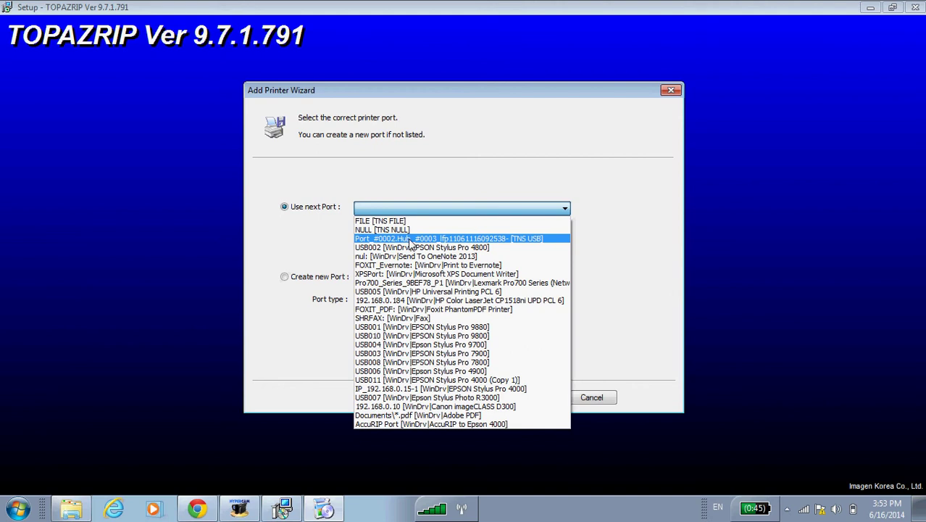
click(534, 239)
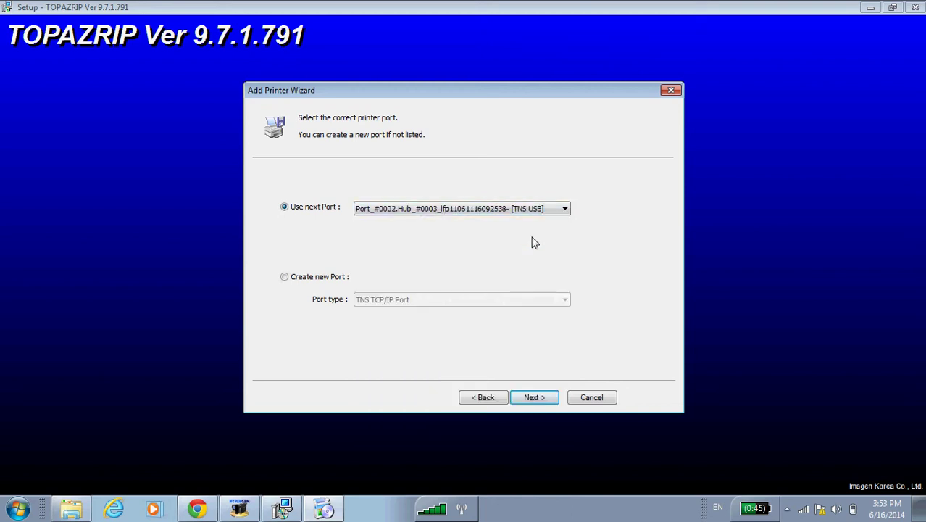
click(533, 396)
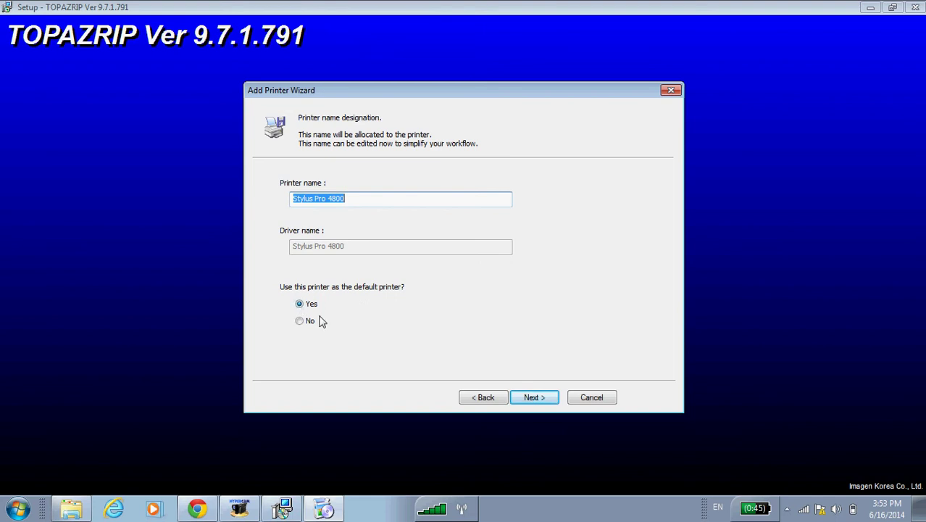
click(530, 398)
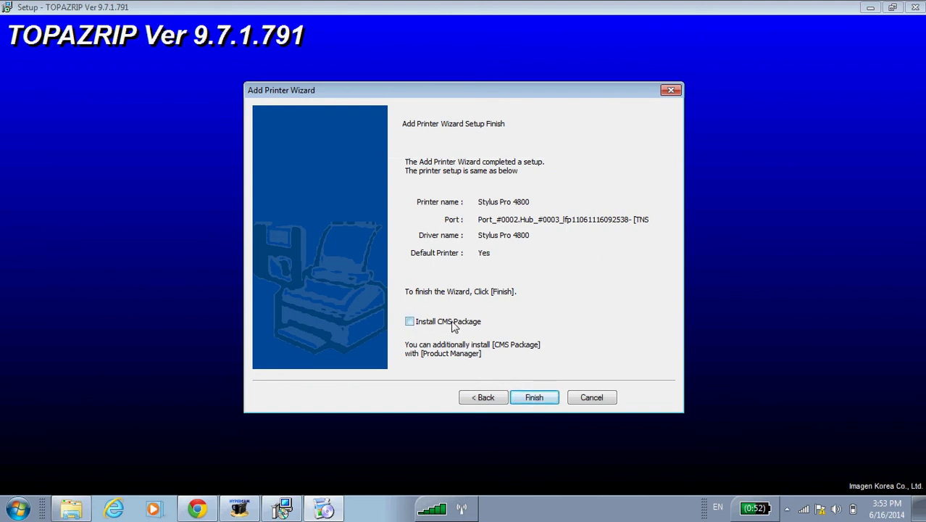
click(533, 396)
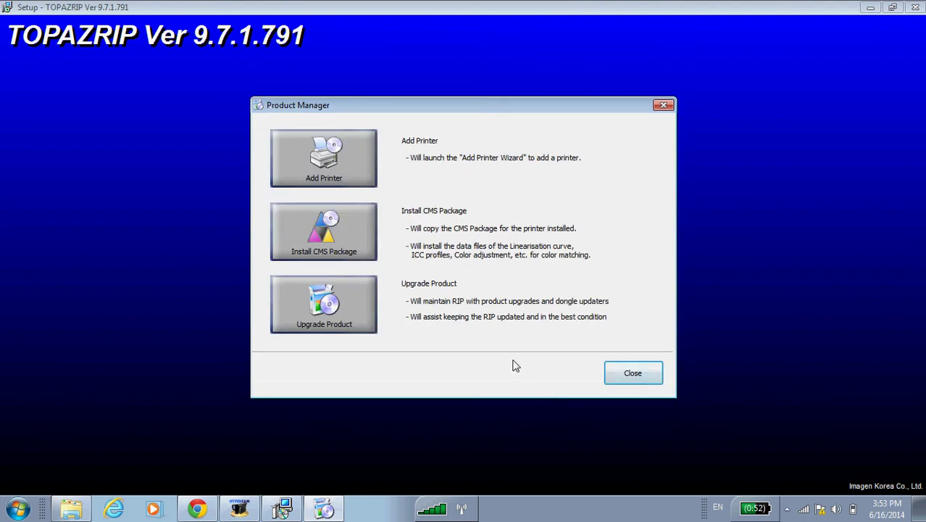
click(633, 373)
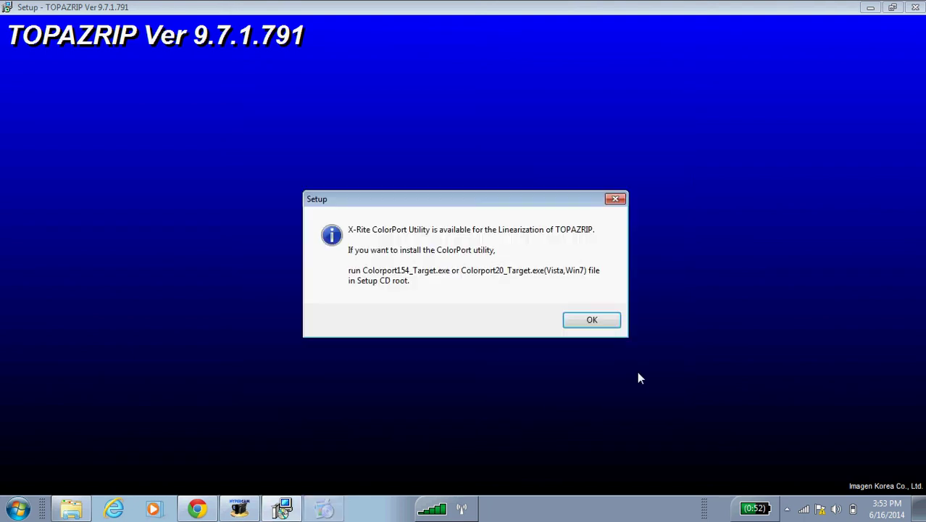
click(591, 320)
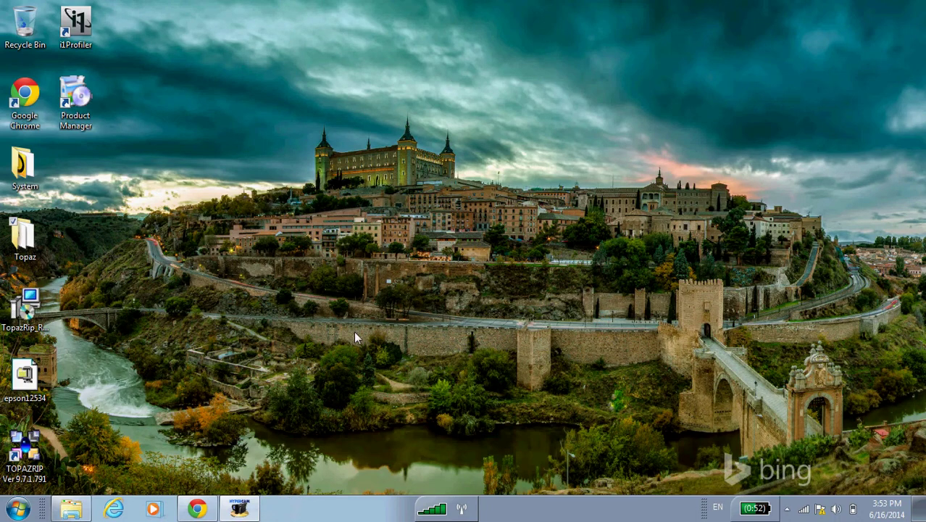
Launch TOPAZRIP from the desktop to check the printer in Job Manager, and close the program.
double_click(26, 449)
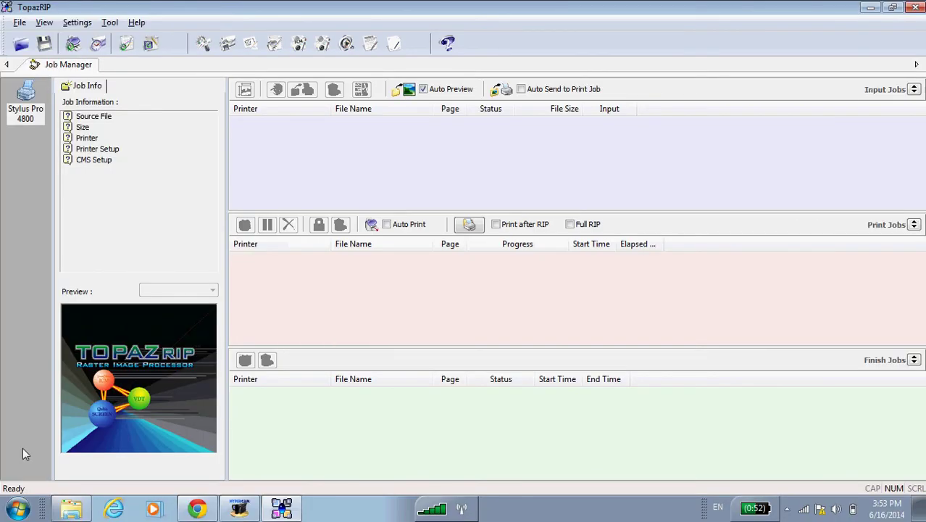
mouse_move(32, 118)
click(914, 9)
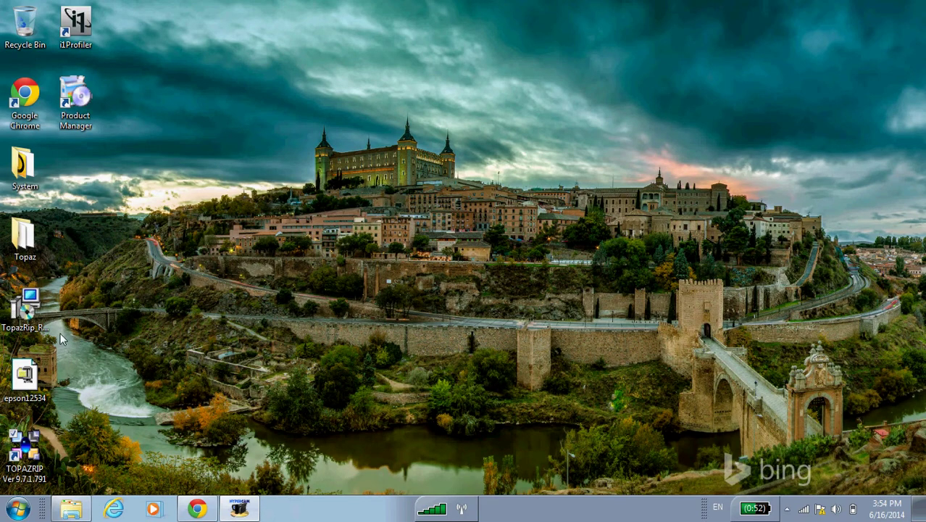
Run the TopazRip_RFND_Update_v9.7.1.799_140526 file from the desktop, allow it past the security warning and choose English for setup.
click(33, 322)
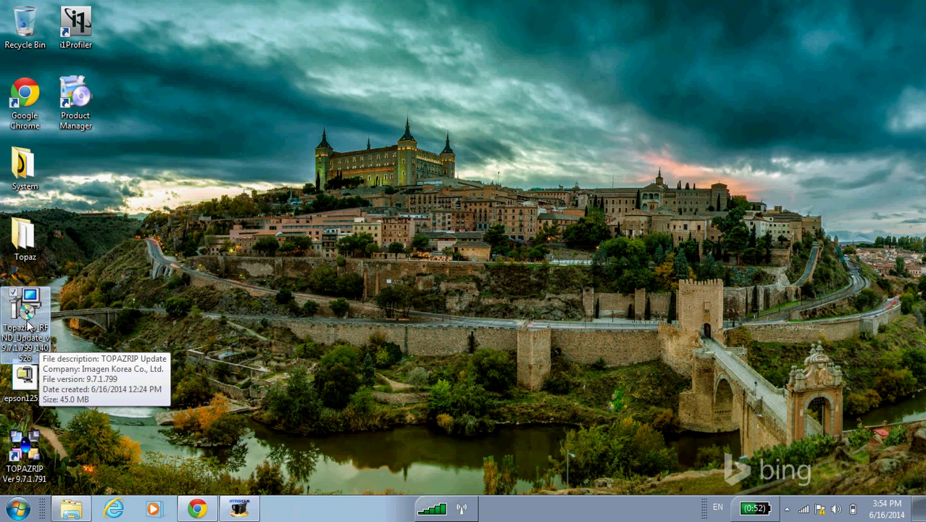
double_click(29, 327)
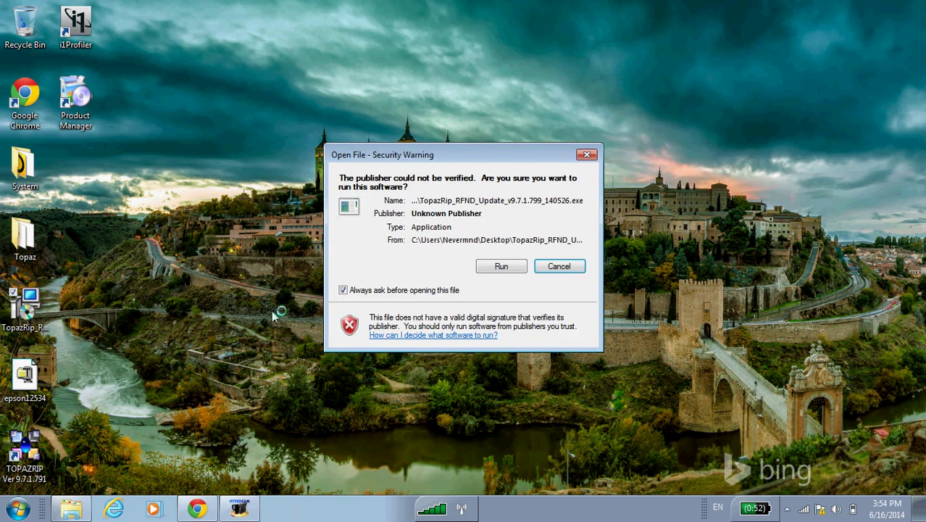
click(501, 267)
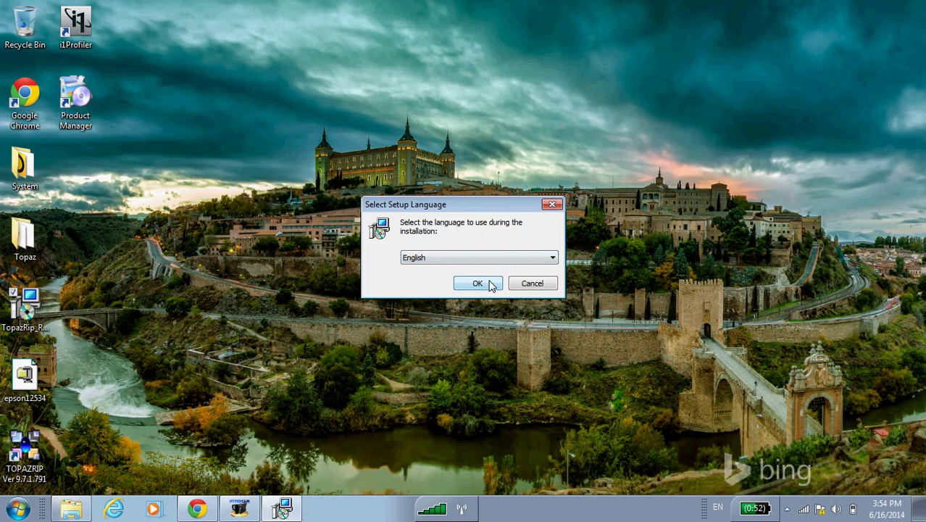
click(478, 283)
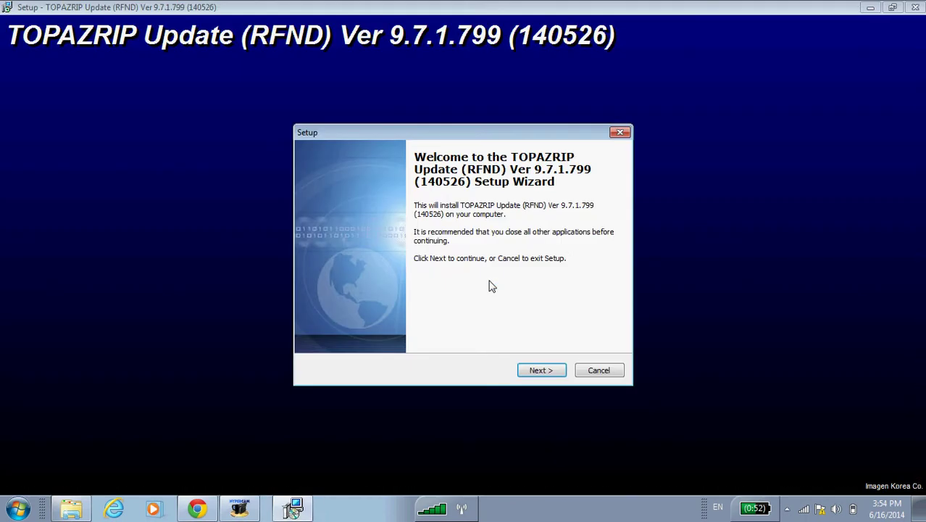
Install the TOPAZRIP update into the existing C:\TNSRip folder and exit the setup wizard.
click(540, 371)
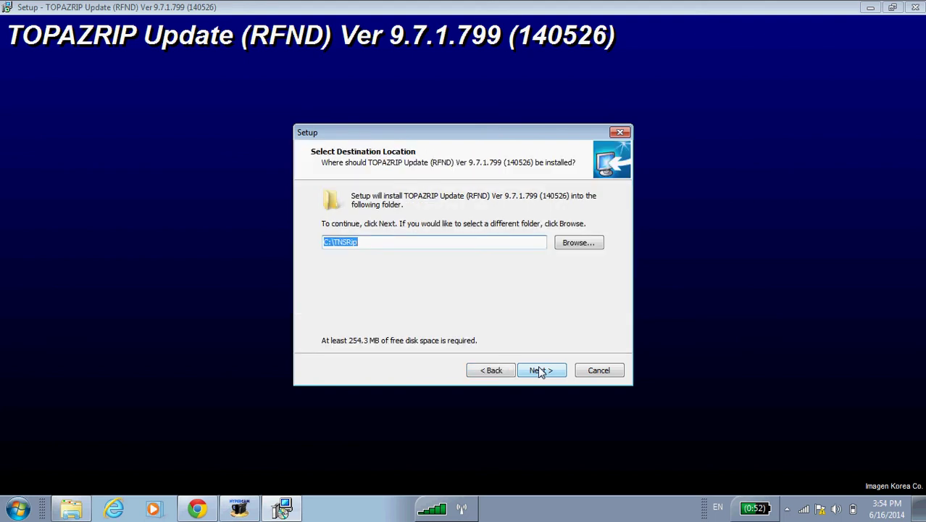
click(540, 370)
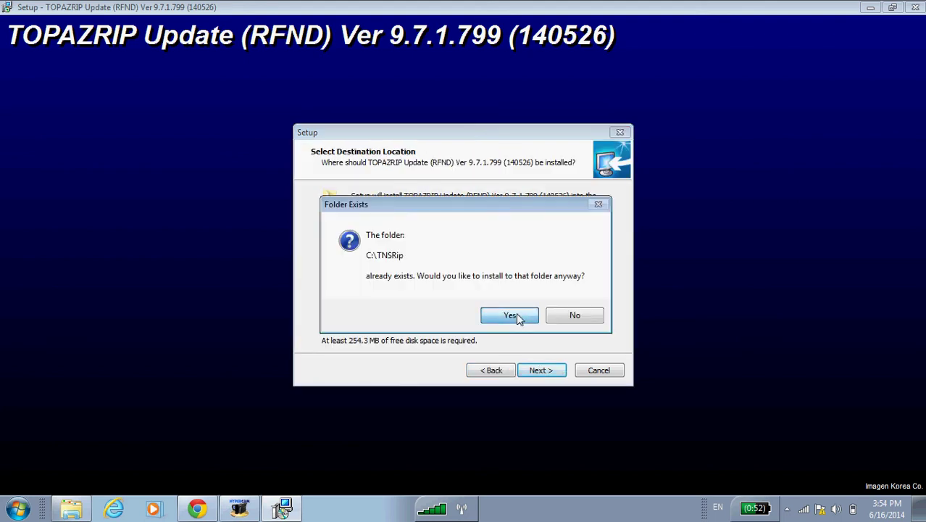
click(516, 315)
click(540, 369)
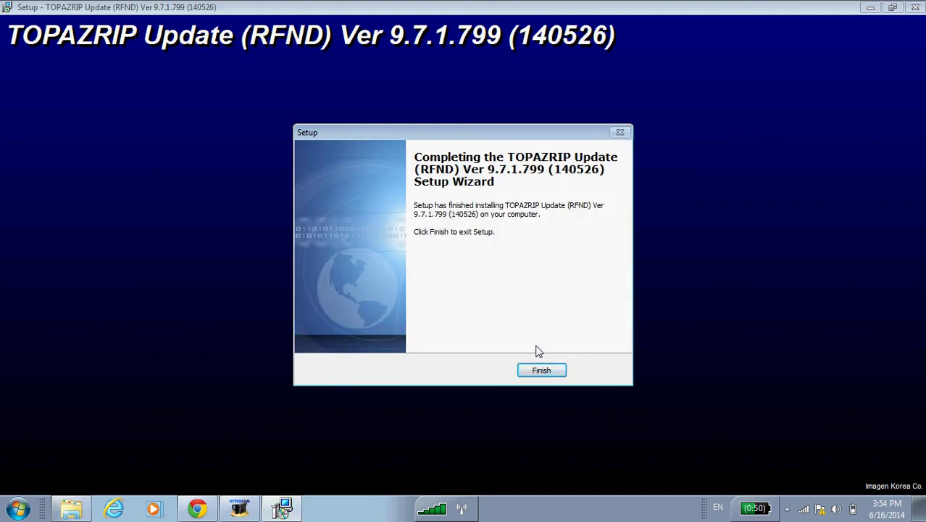
click(541, 369)
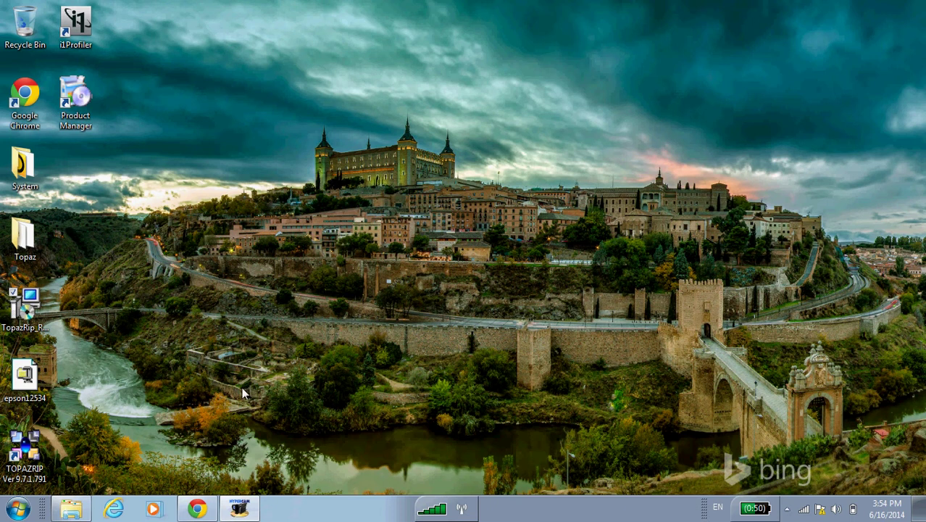
Launch the updated TOPAZRIP program from its desktop shortcut.
click(32, 461)
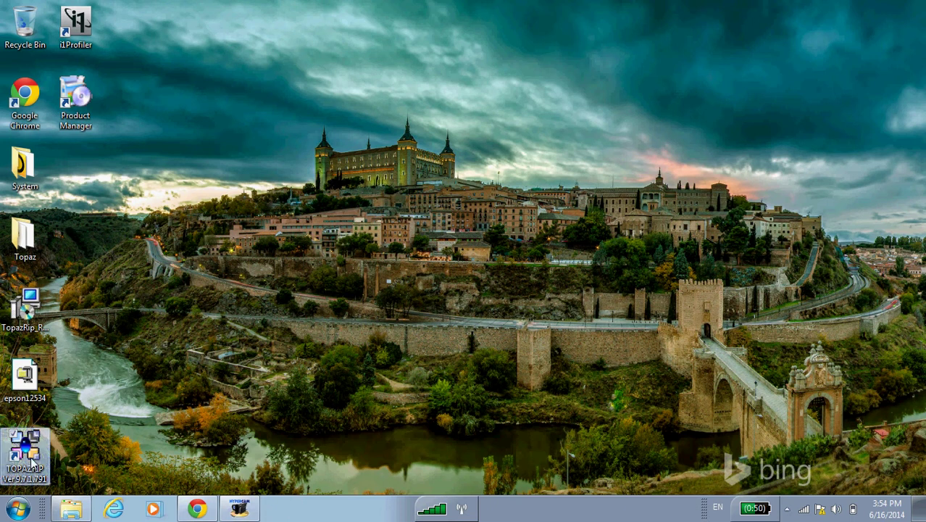
double_click(32, 460)
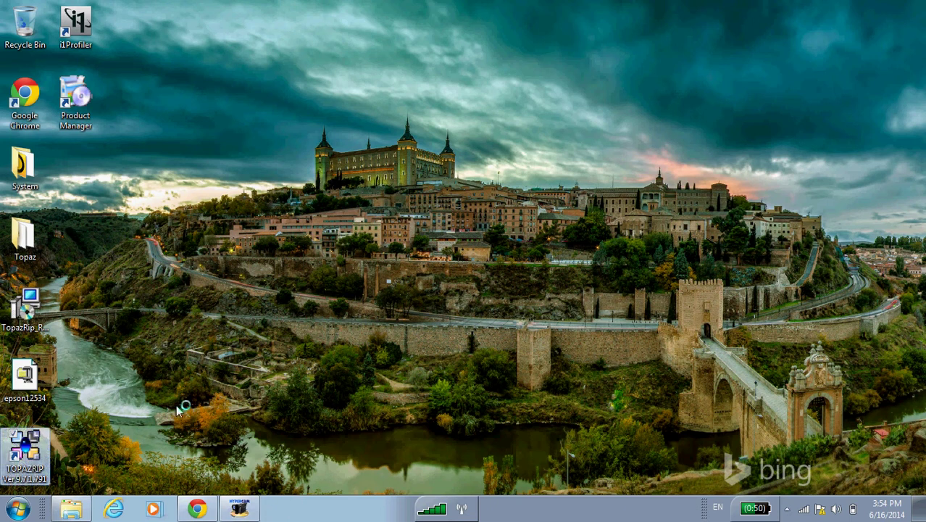